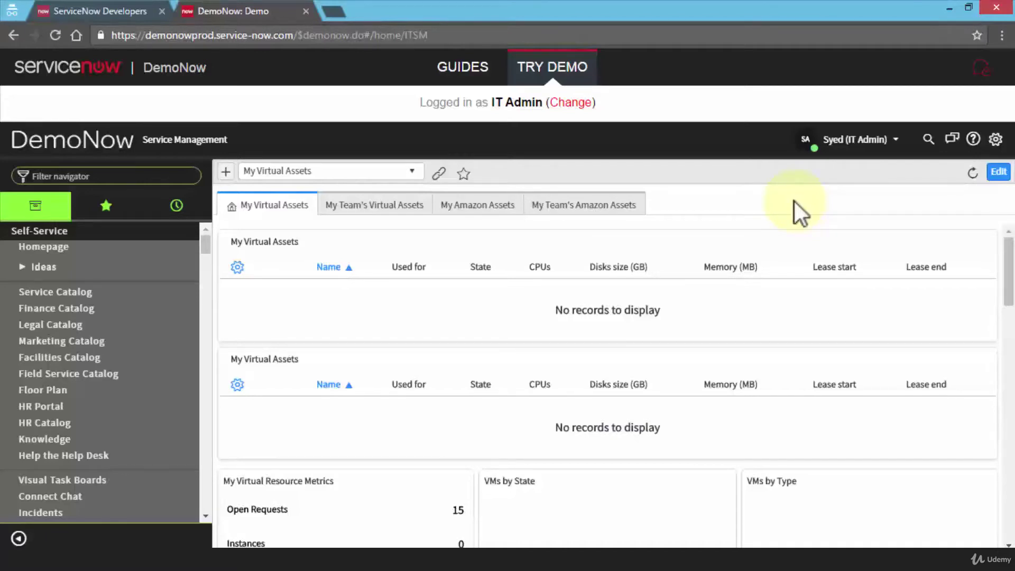
Filter the navigator for 'workfl' and launch Workflow > Workflow Editor in a new tab.
{"action": "left_click", "coordinate": [121, 178]}
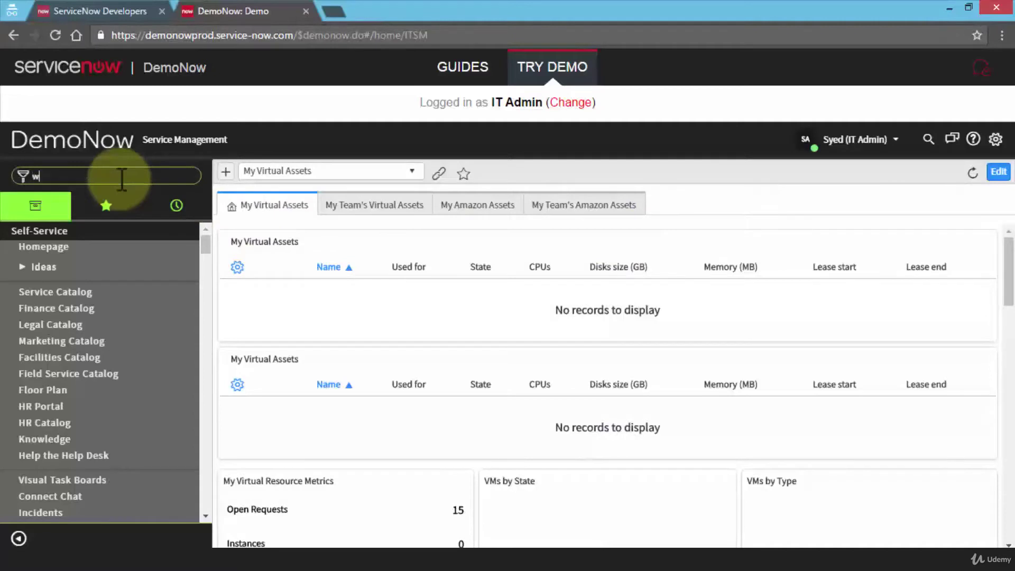
{"action": "type", "text": "workfl"}
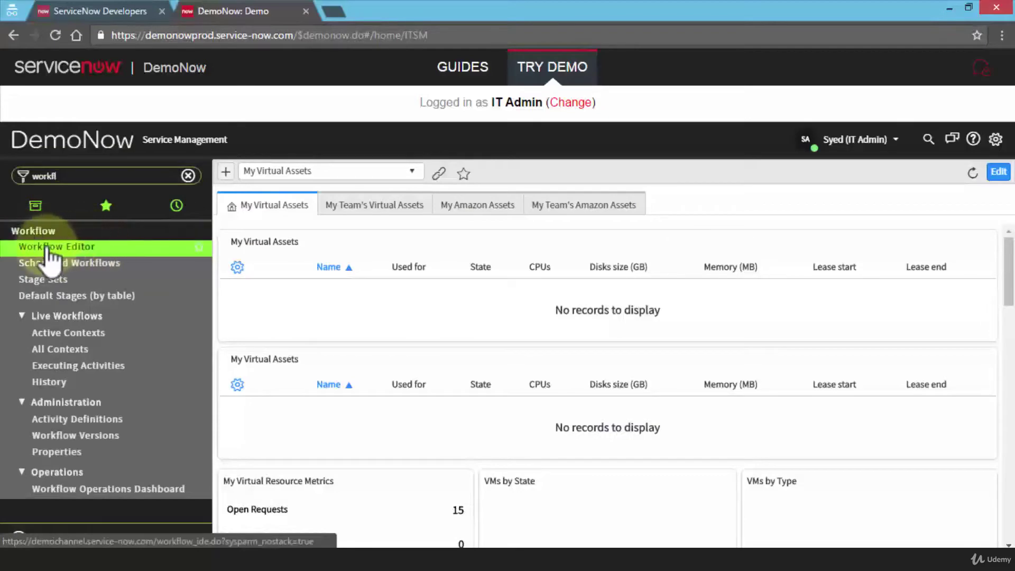
{"action": "left_click", "coordinate": [121, 260]}
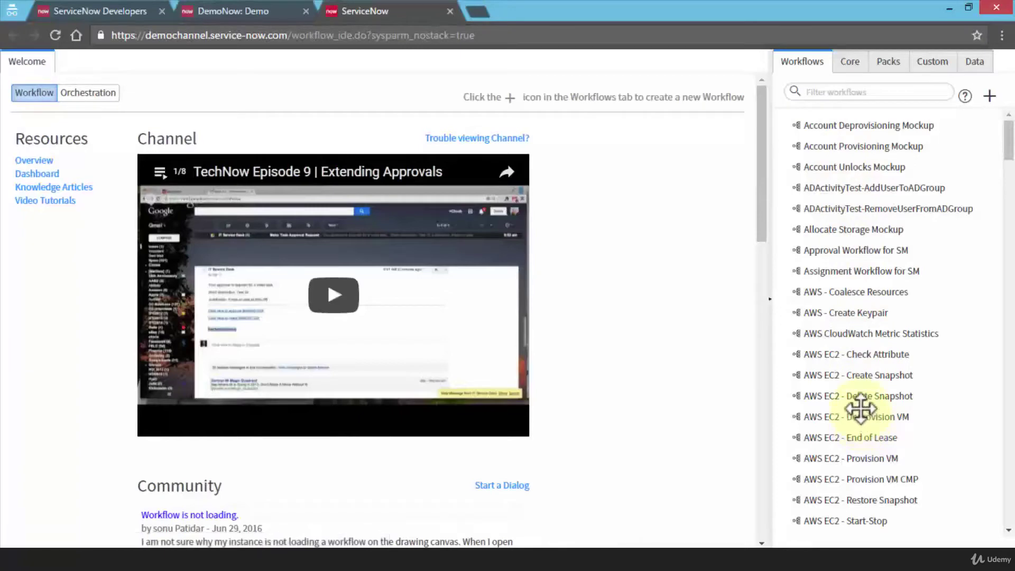
Open the Approval Workflow for SM and scroll across its diagram, selecting the End activity.
{"action": "scroll", "coordinate": [851, 373], "scroll_direction": "down", "scroll_amount": 3}
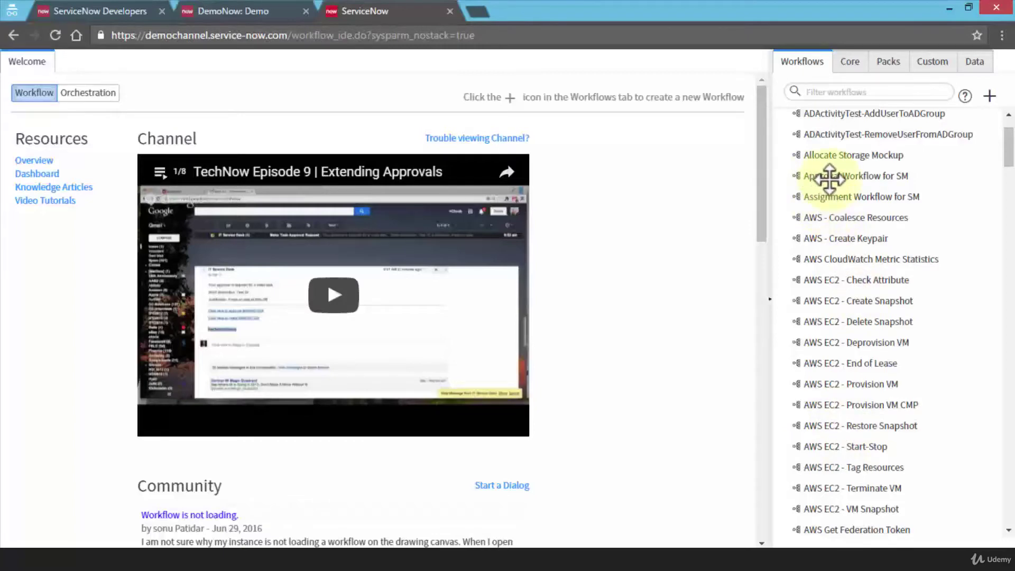
{"action": "left_click", "coordinate": [828, 179]}
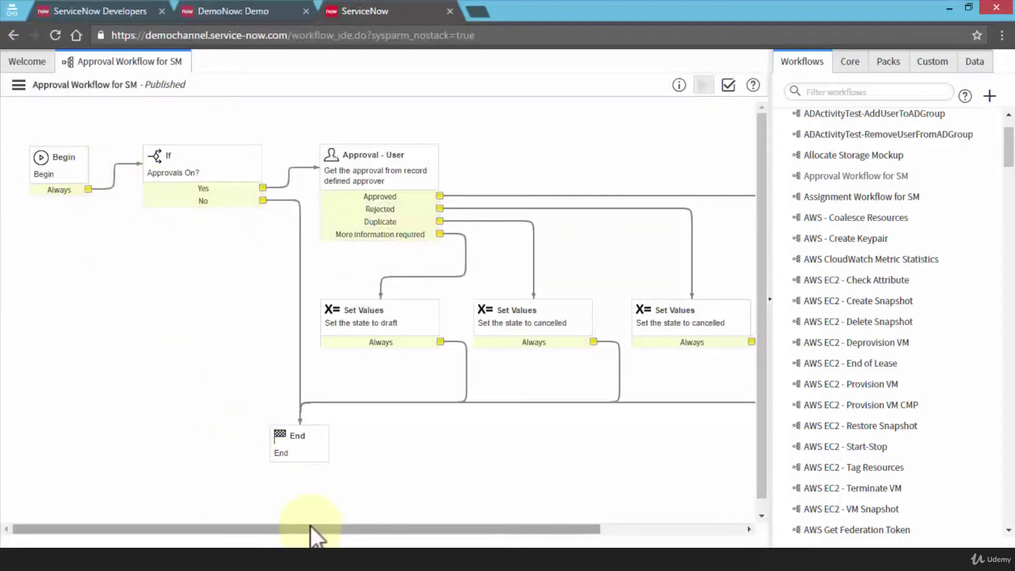
{"action": "left_click_drag", "start_coordinate": [521, 537], "coordinate": [664, 537]}
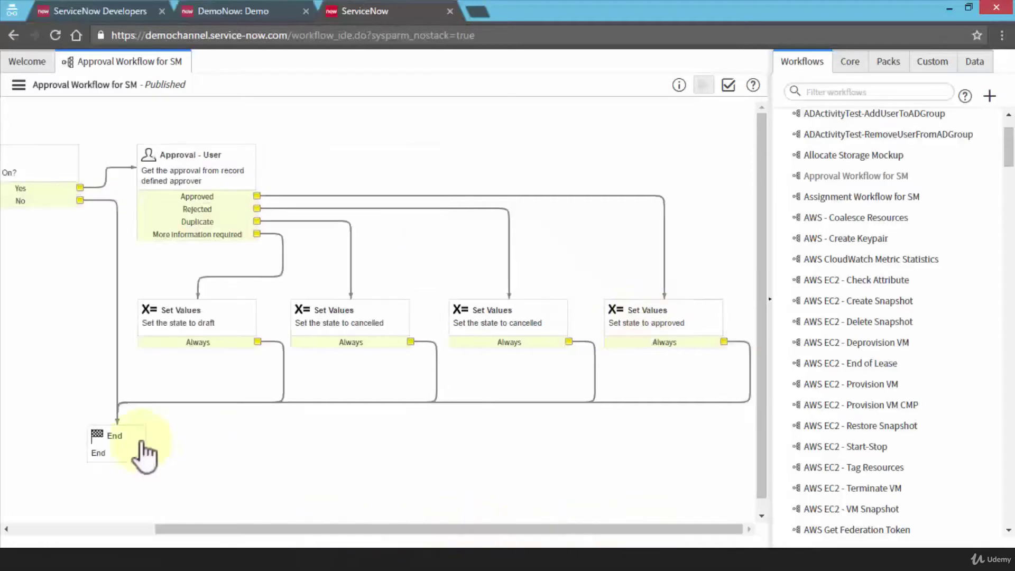
{"action": "left_click", "coordinate": [96, 435]}
{"action": "left_click_drag", "start_coordinate": [306, 536], "coordinate": [174, 537]}
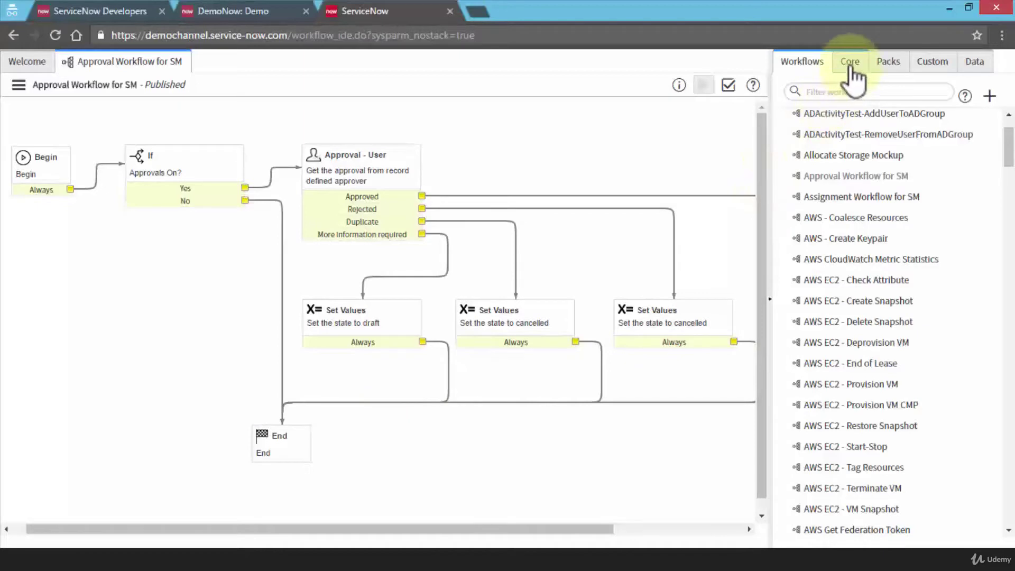
{"action": "left_click", "coordinate": [889, 63]}
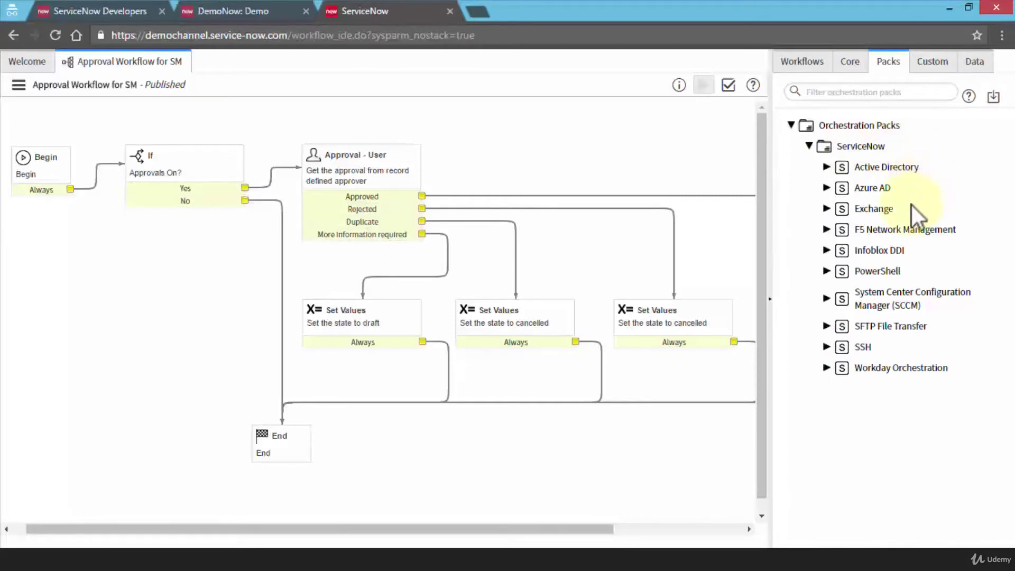
Expand the Exchange pack in the Packs list, then return to the Welcome page.
{"action": "left_click", "coordinate": [828, 210]}
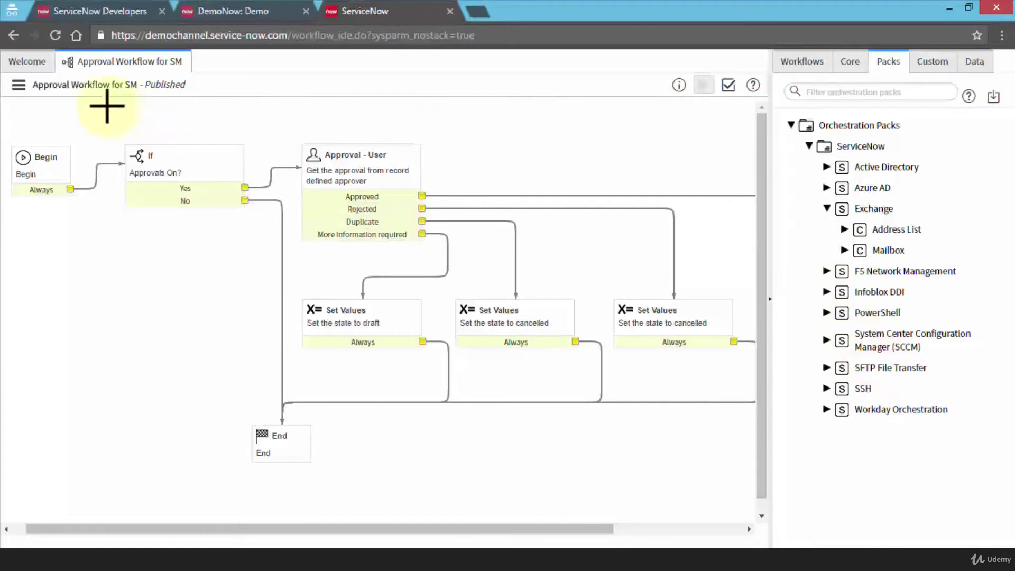
{"action": "left_click", "coordinate": [35, 69]}
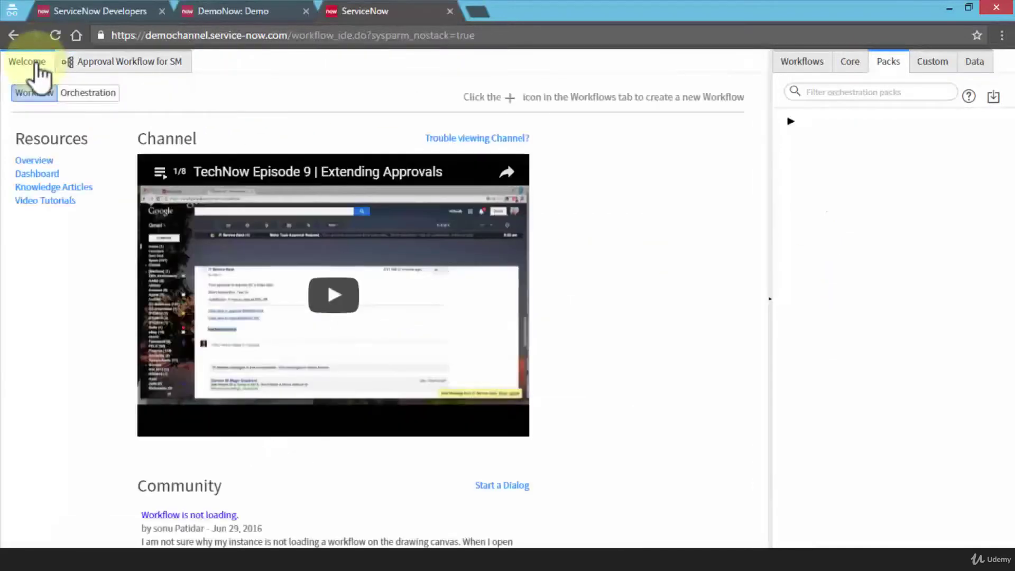
From the Workflows list, start a new workflow to bring up the blank New Workflow form.
{"action": "left_click", "coordinate": [799, 65]}
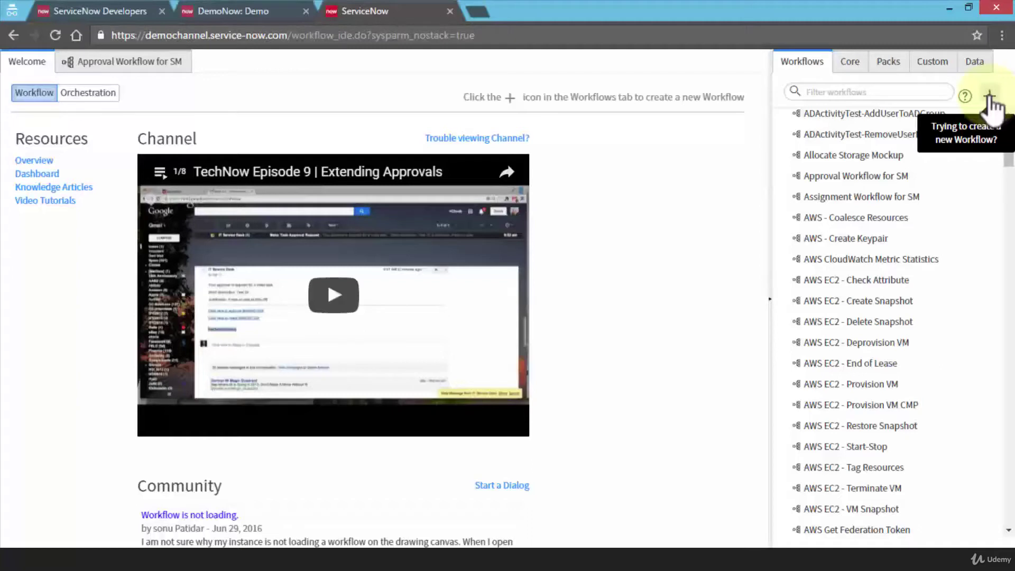
{"action": "left_click", "coordinate": [989, 97]}
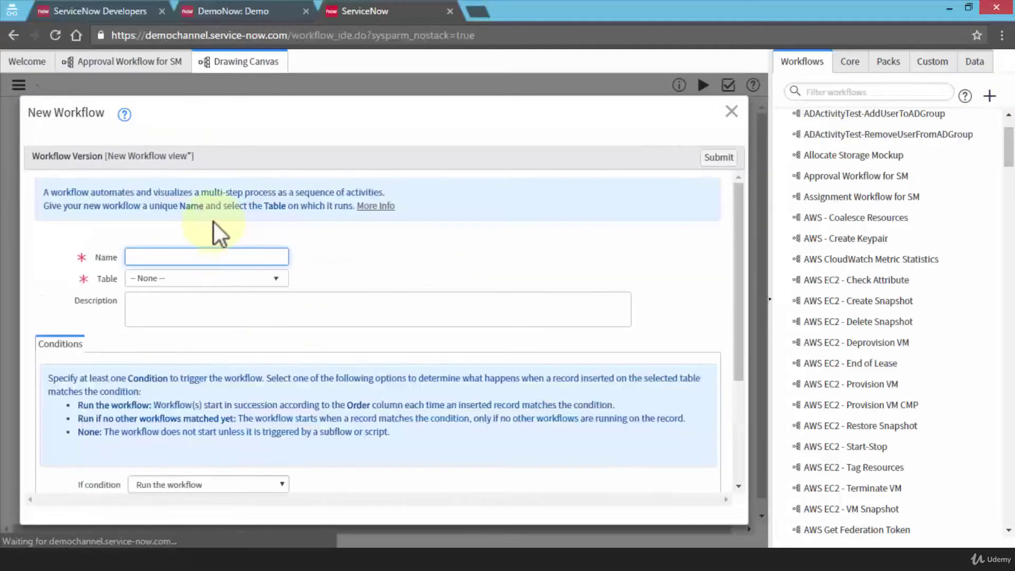
Enter Test_C as the name and pick Approval Definition (Requested Item) from a 'request' table search.
{"action": "left_click", "coordinate": [215, 256]}
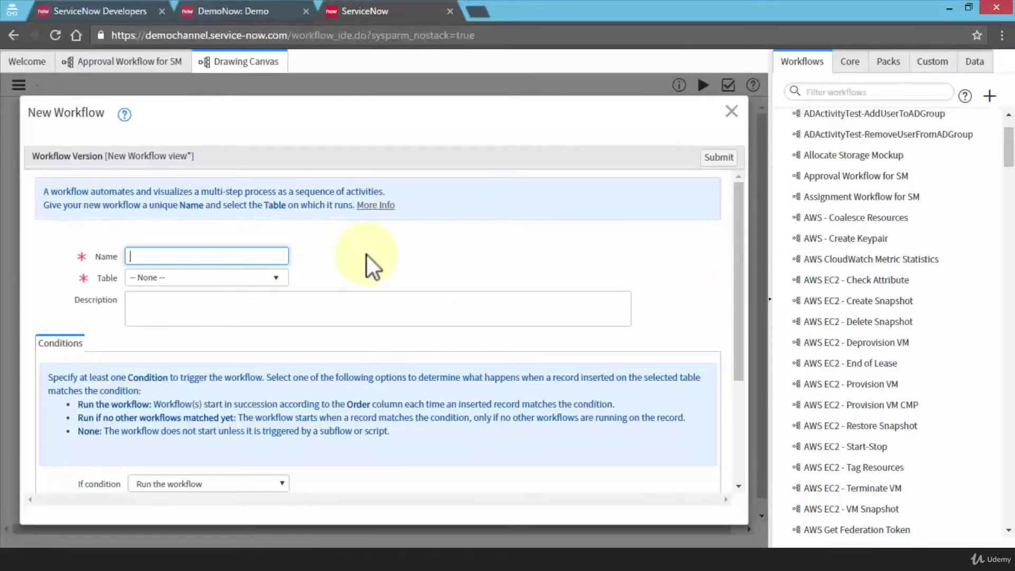
{"action": "type", "text": "Test_C"}
{"action": "left_click", "coordinate": [225, 280]}
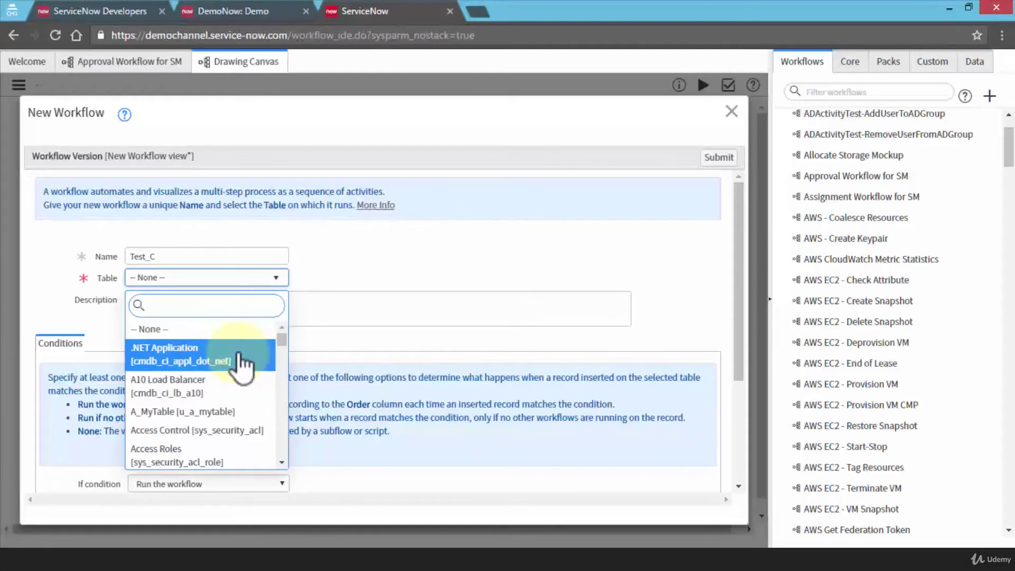
{"action": "type", "text": "request"}
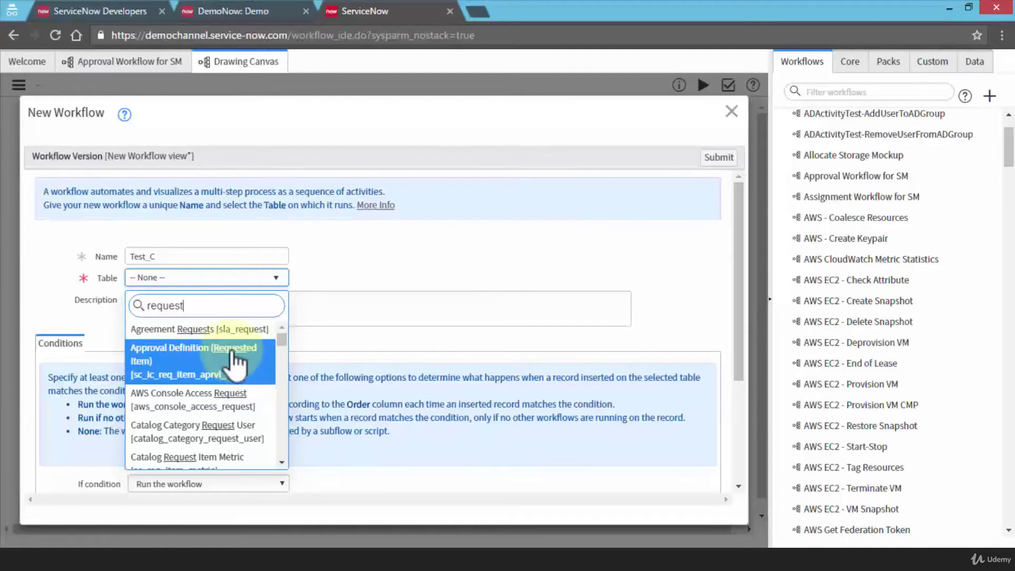
{"action": "left_click", "coordinate": [238, 366]}
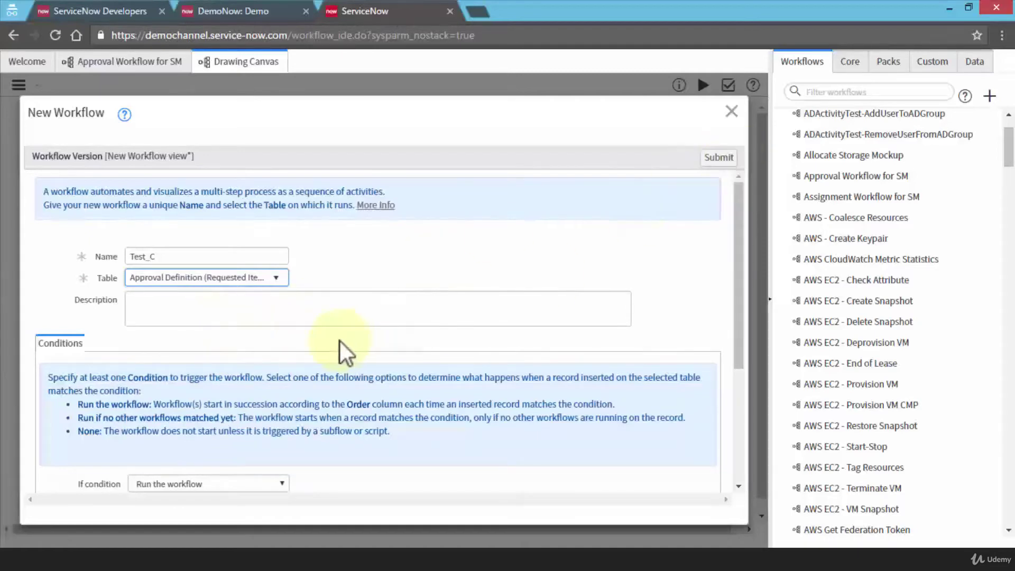
{"action": "scroll", "coordinate": [333, 342], "scroll_direction": "down", "scroll_amount": 2}
{"action": "scroll", "coordinate": [332, 343], "scroll_direction": "down", "scroll_amount": 2}
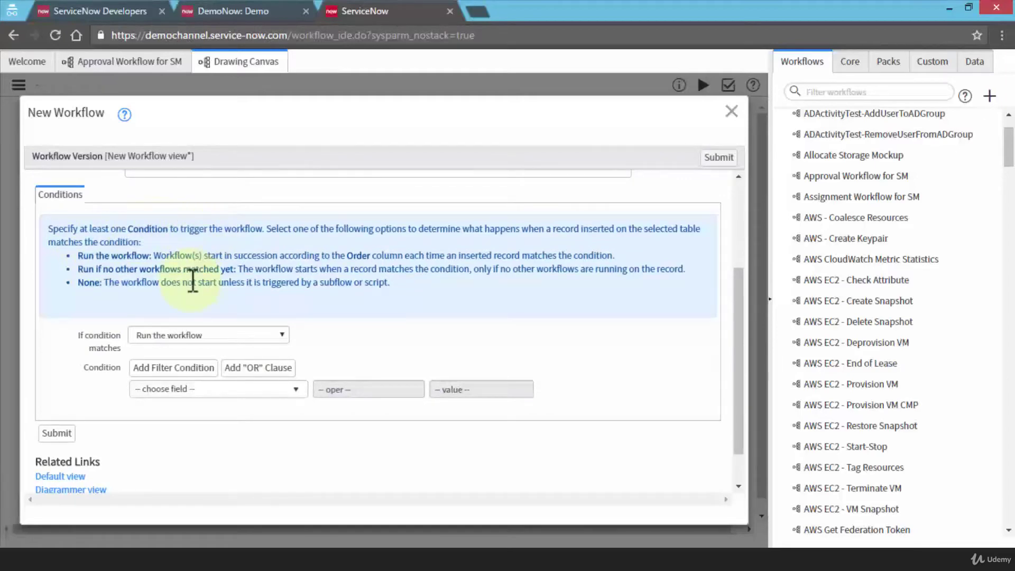
Keep 'Run the workflow' for If condition matches and submit the Test_C workflow.
{"action": "scroll", "coordinate": [192, 280], "scroll_direction": "up", "scroll_amount": 3}
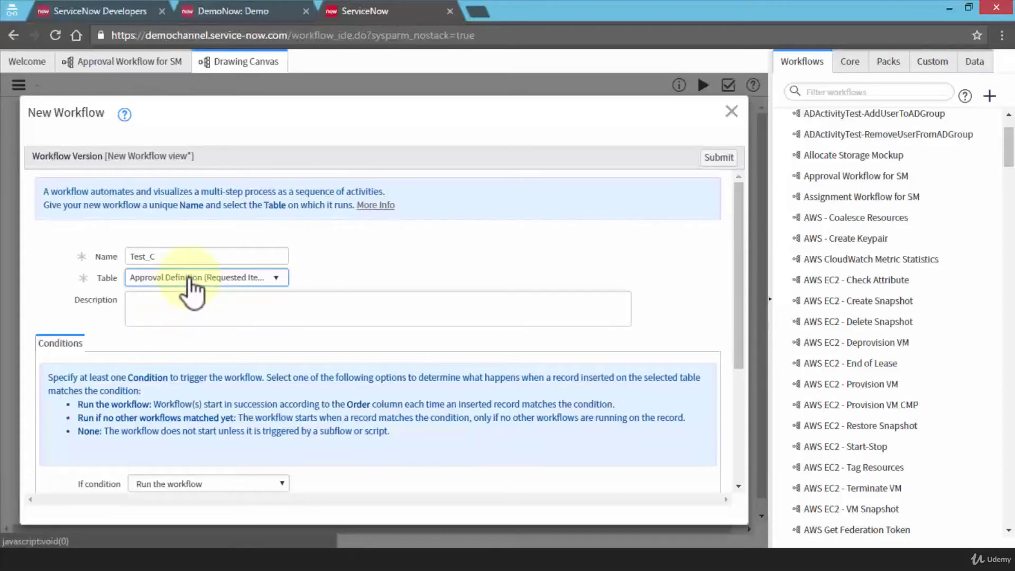
{"action": "left_click_drag", "start_coordinate": [175, 257], "coordinate": [125, 256]}
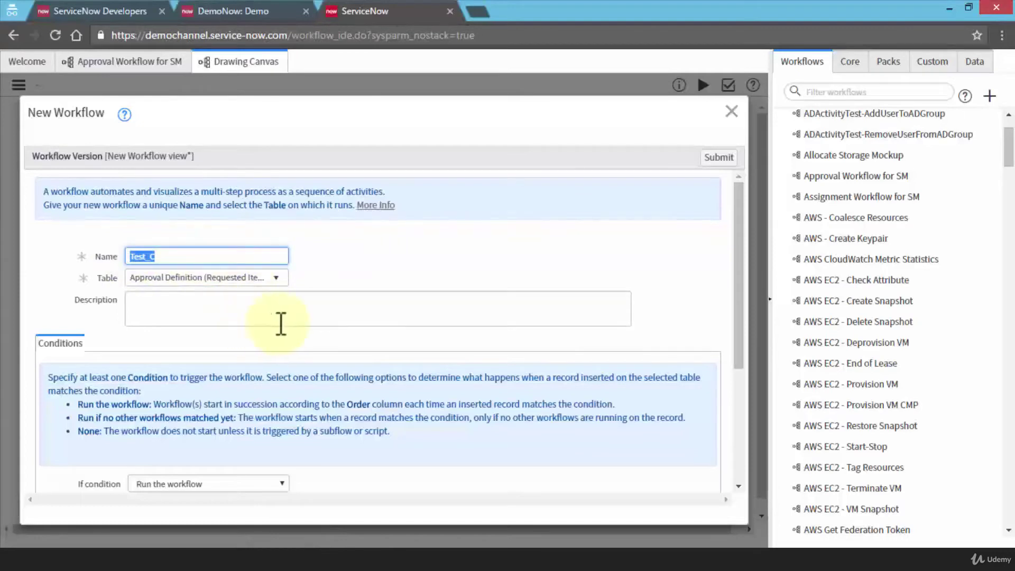
{"action": "scroll", "coordinate": [348, 321], "scroll_direction": "down", "scroll_amount": 3}
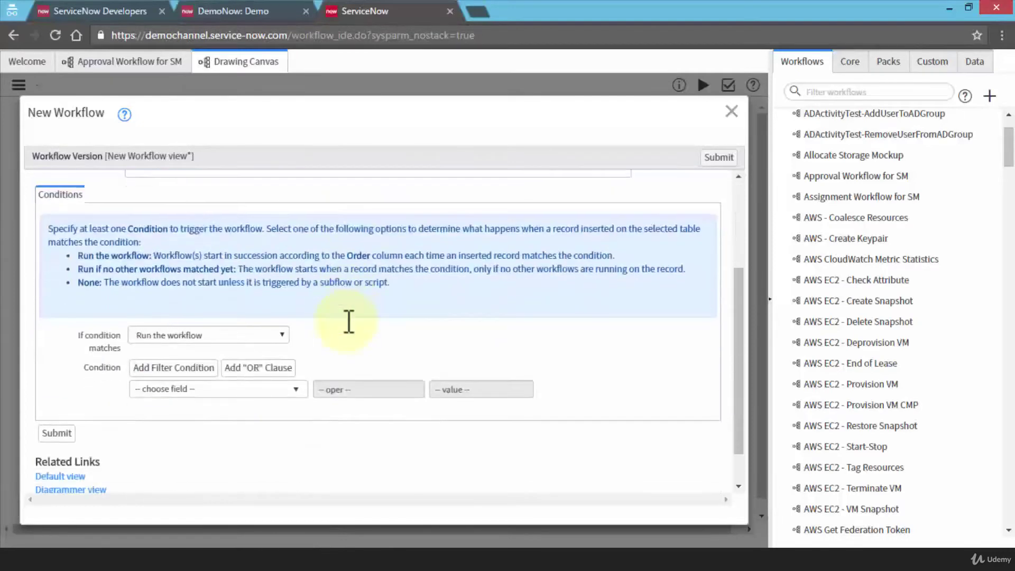
{"action": "left_click", "coordinate": [265, 335]}
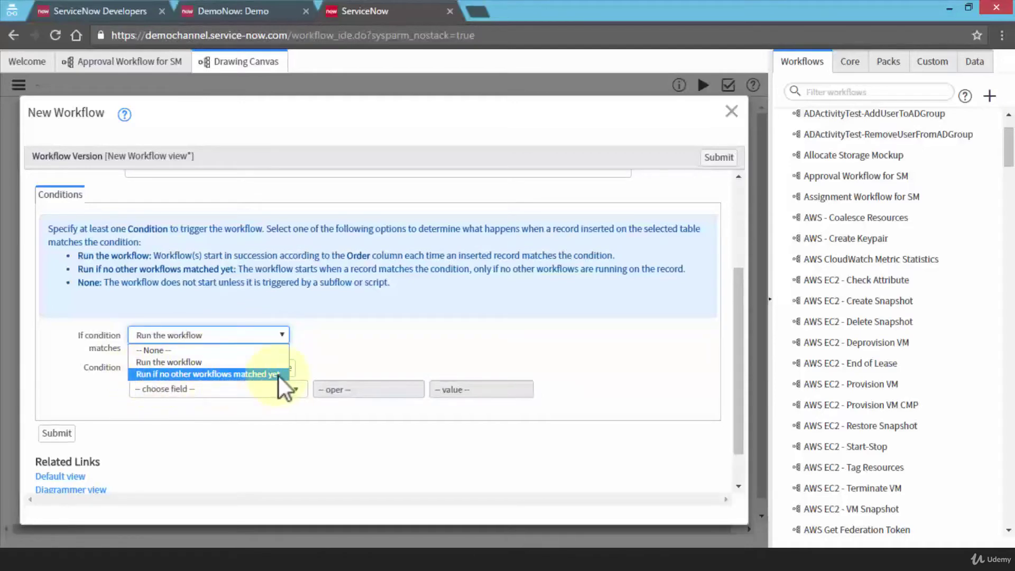
{"action": "left_click", "coordinate": [252, 363]}
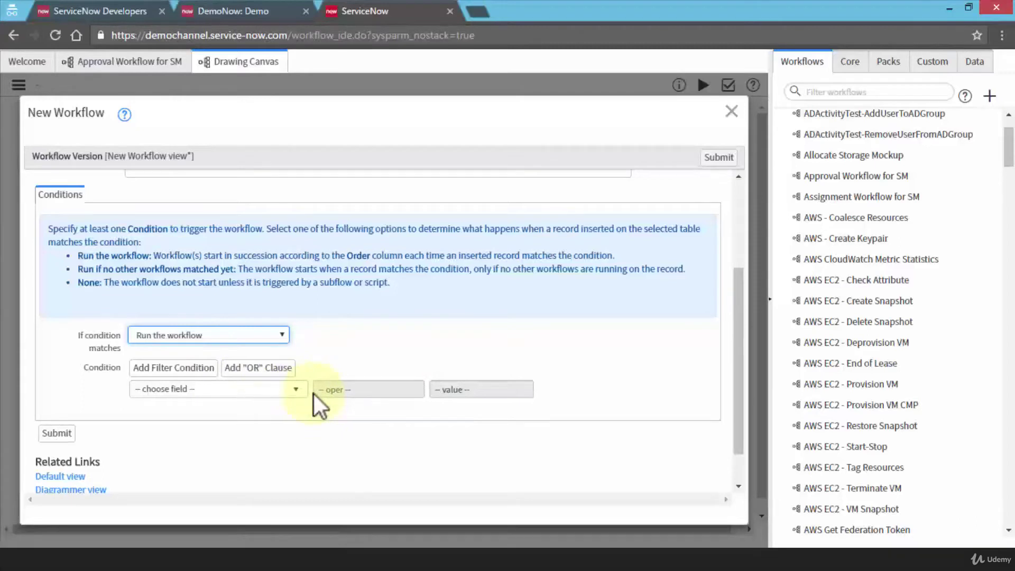
{"action": "scroll", "coordinate": [349, 349], "scroll_direction": "up", "scroll_amount": 2}
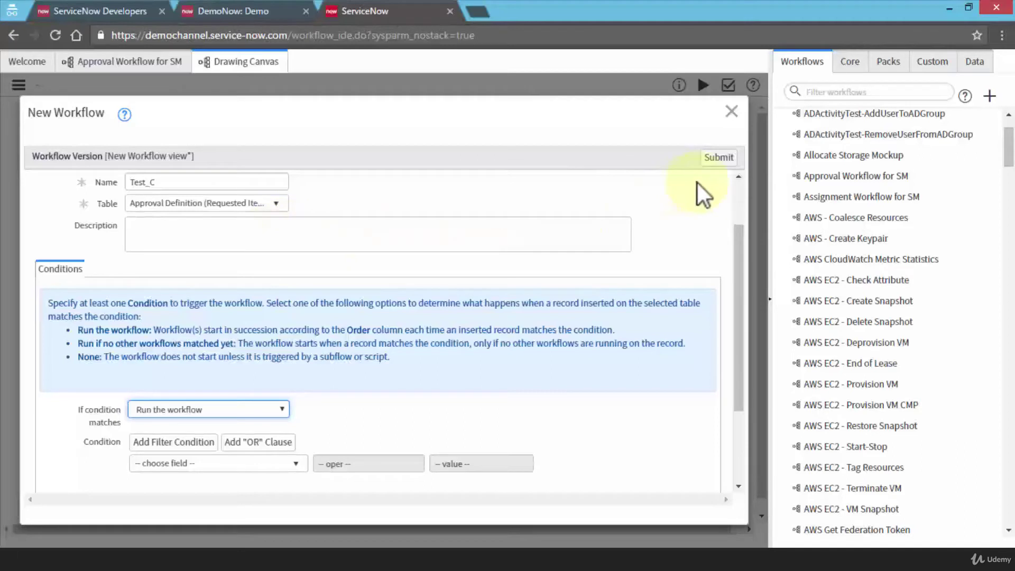
{"action": "left_click", "coordinate": [719, 159]}
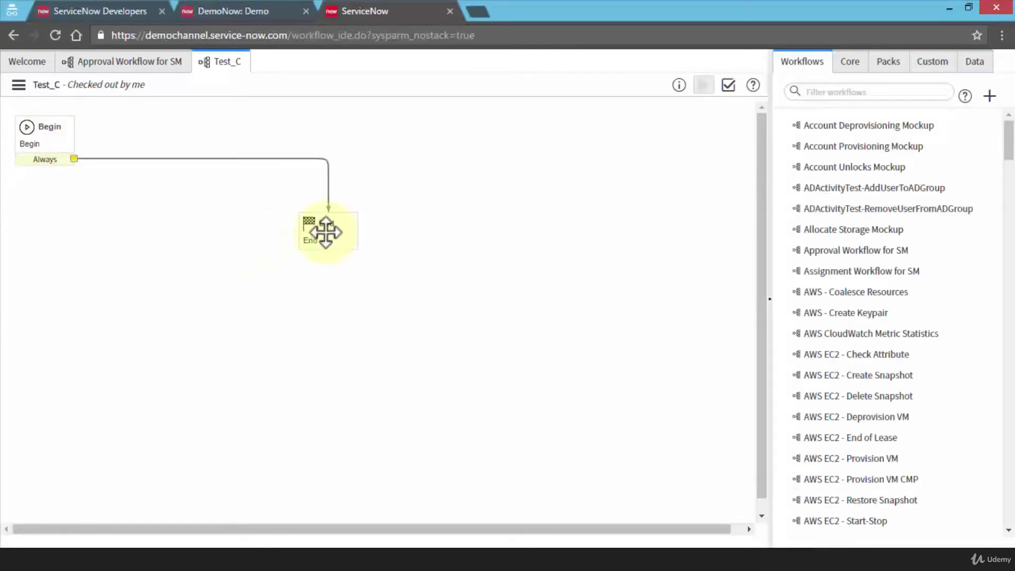
Select the Begin activity and view the Workflow Actions menu, then close it.
{"action": "left_click", "coordinate": [58, 134]}
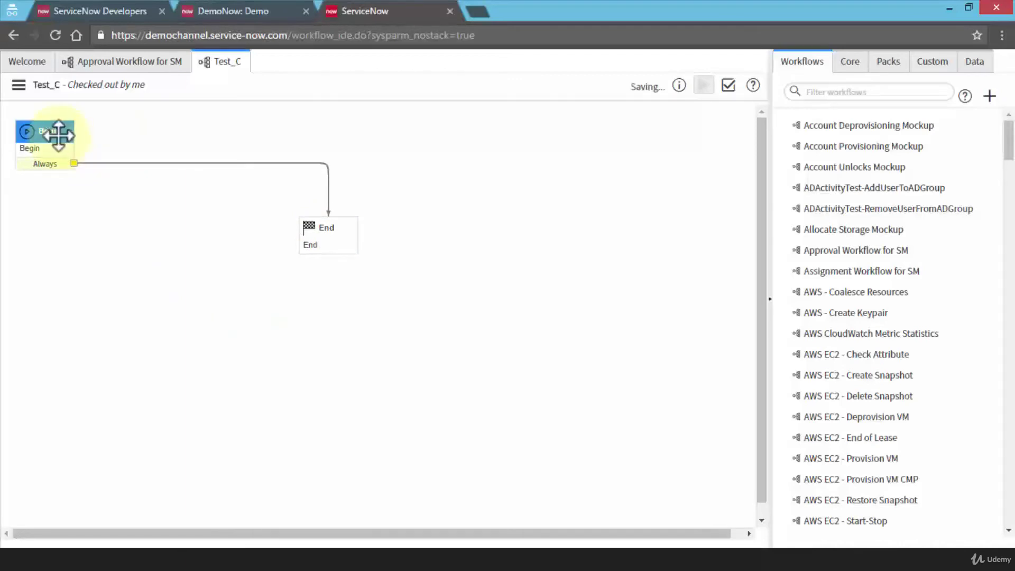
{"action": "left_click", "coordinate": [20, 89]}
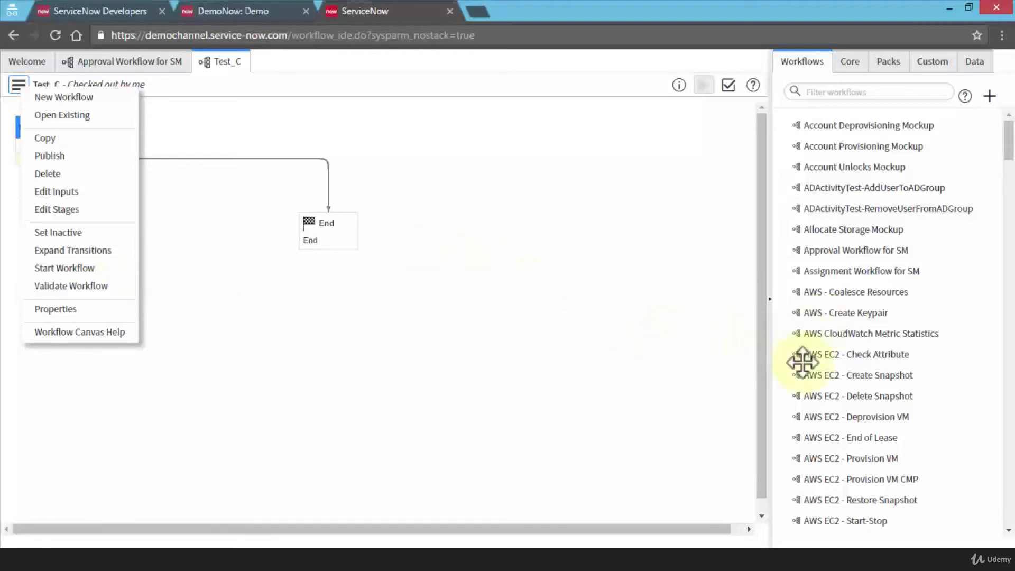
{"action": "left_click", "coordinate": [386, 345]}
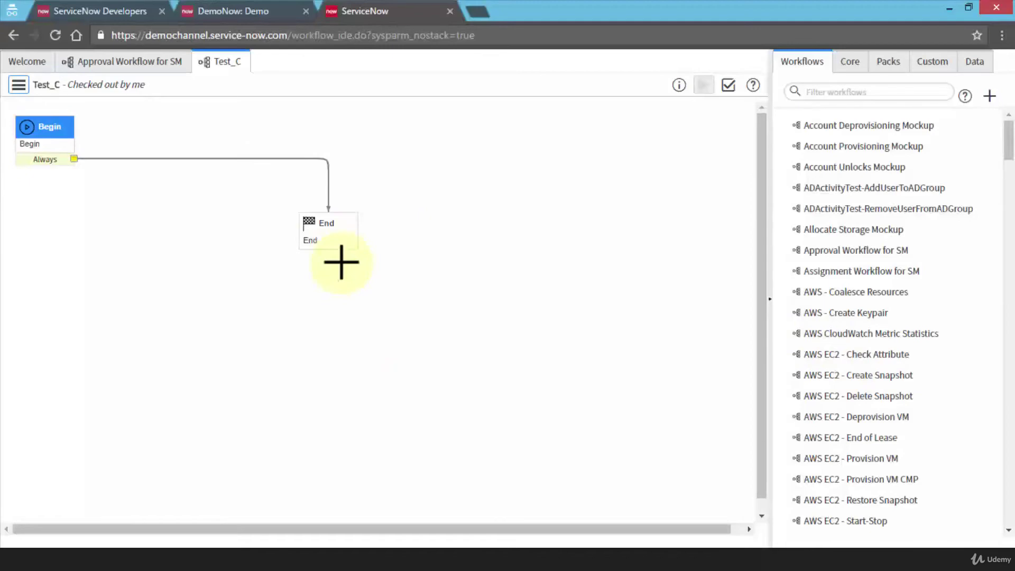
Drag the Create User workflow from the Workflows palette onto the Test_C canvas.
{"action": "left_click_drag", "start_coordinate": [1012, 159], "coordinate": [1011, 248]}
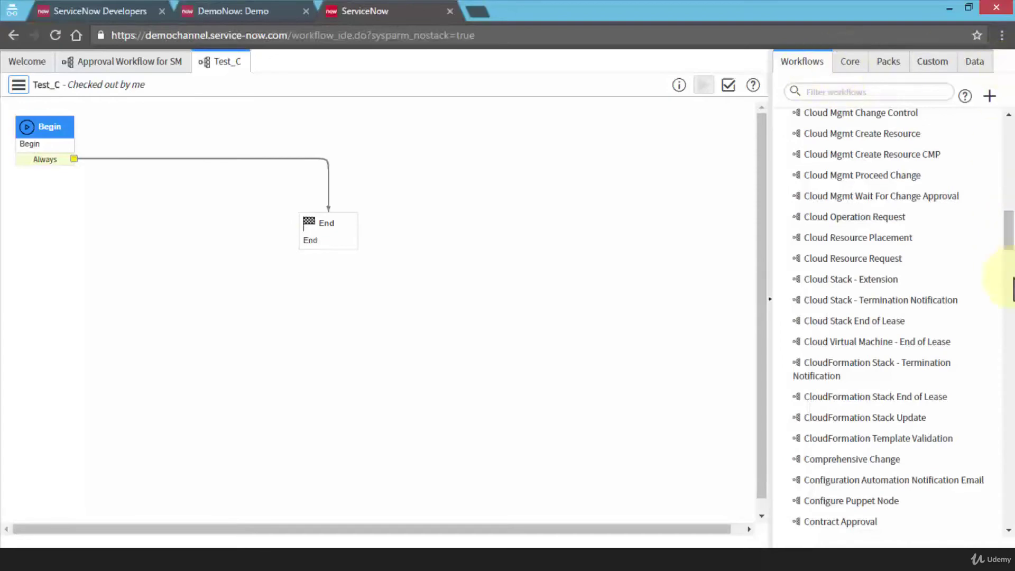
{"action": "left_click_drag", "start_coordinate": [1009, 244], "coordinate": [1011, 268]}
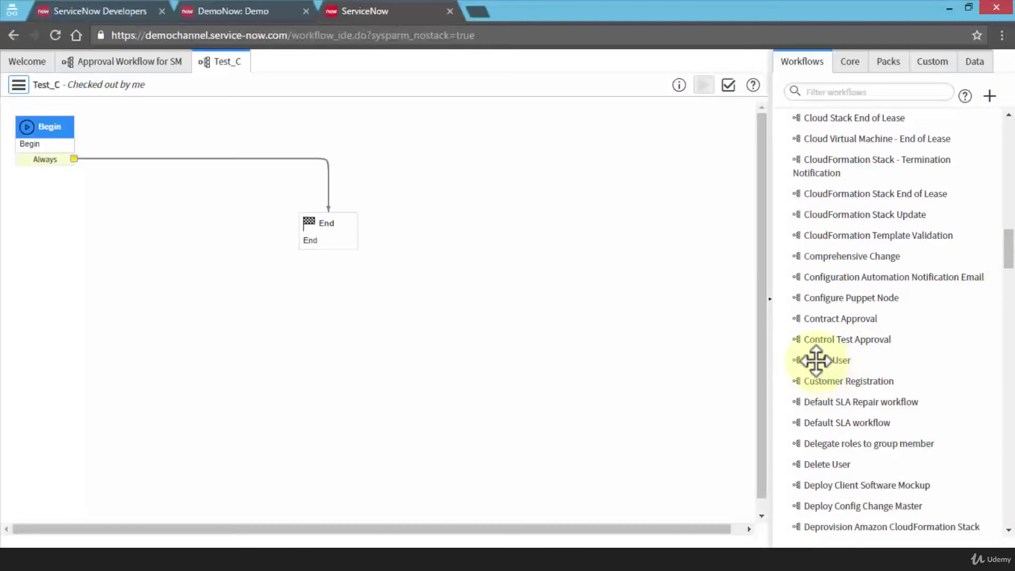
{"action": "left_click_drag", "start_coordinate": [804, 360], "coordinate": [402, 330]}
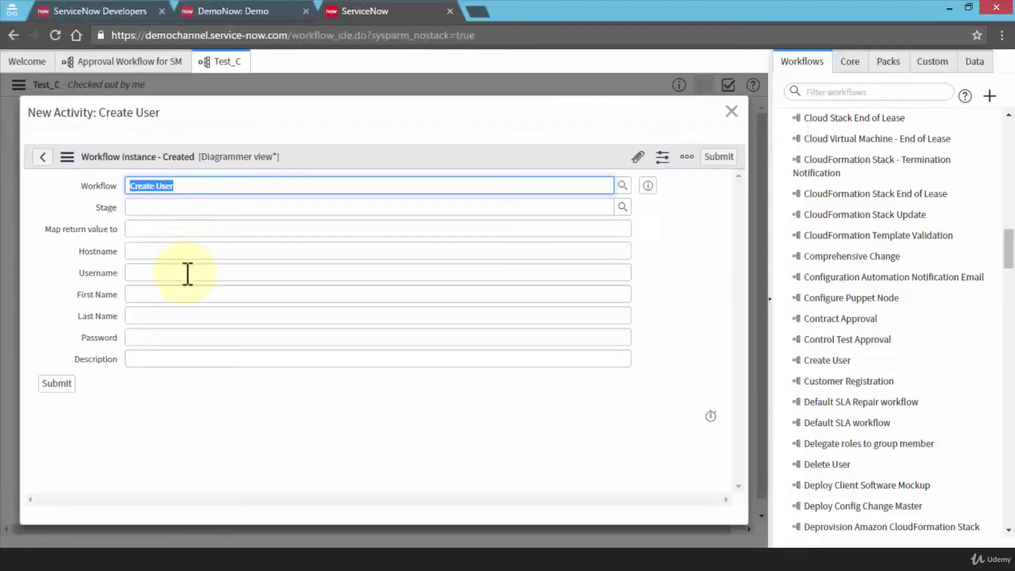
{"action": "left_click", "coordinate": [185, 294]}
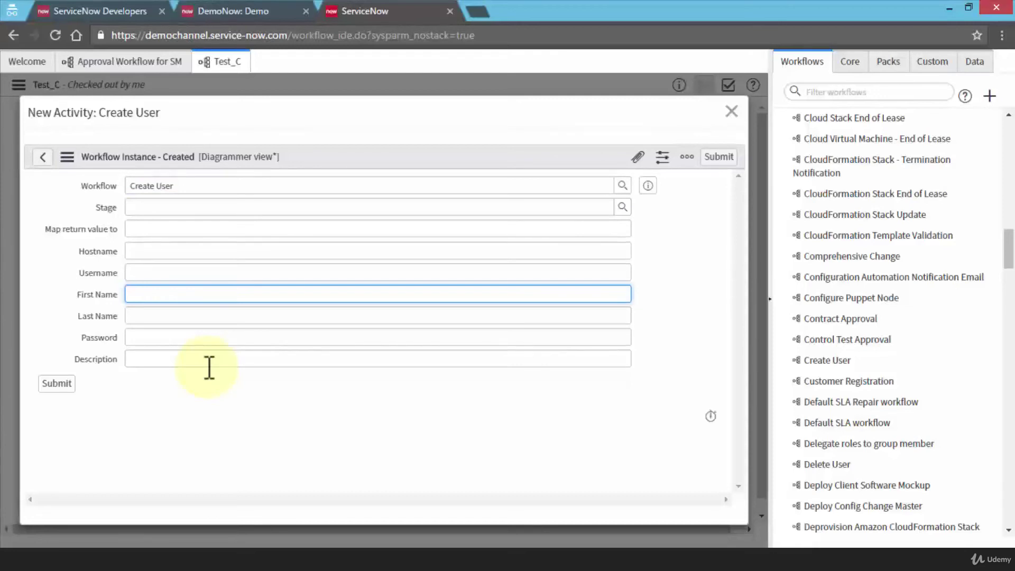
Enter the user's first and last name, correcting the mistyped characters.
{"action": "key", "text": "Tab"}
{"action": "key", "text": "shift+Tab"}
{"action": "key", "text": "BackSpace"}
{"action": "key", "text": "BackSpace"}
{"action": "key", "text": "BackSpace"}
{"action": "key", "text": "BackSpace"}
{"action": "key", "text": "BackSpace"}
{"action": "key", "text": "BackSpace"}
{"action": "key", "text": "BackSpace"}
{"action": "key", "text": "BackSpace"}
{"action": "key", "text": "Tab"}
{"action": "type", "text": "Poe"}
{"action": "key", "text": "BackSpace"}
{"action": "type", "text": "rtmann"}
Fill in the password, description 'Test' and username, then submit the Create User activity.
{"action": "key", "text": "Tab"}
{"action": "type", "text": "1234"}
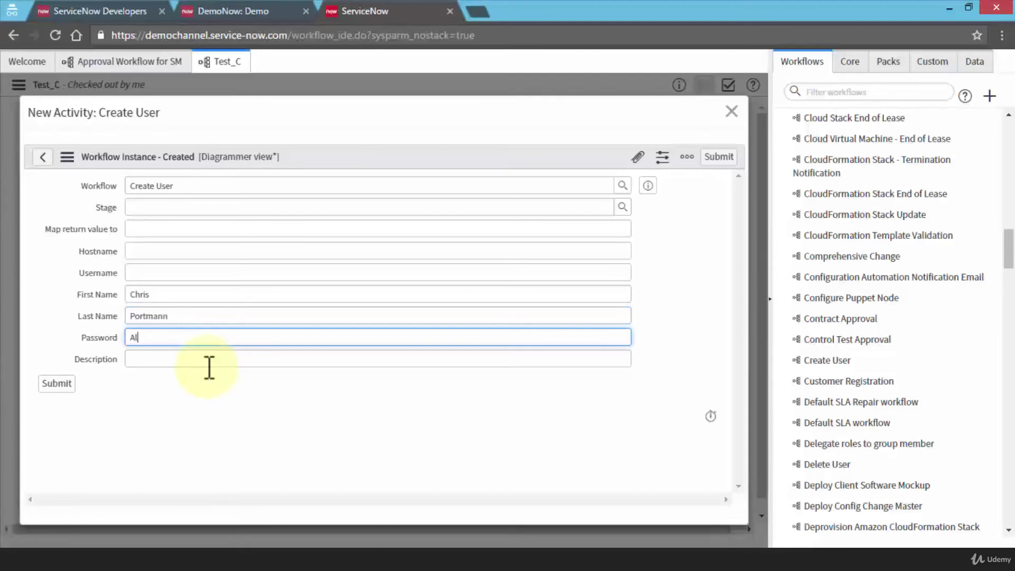
{"action": "type", "text": "5"}
{"action": "key", "text": "Tab"}
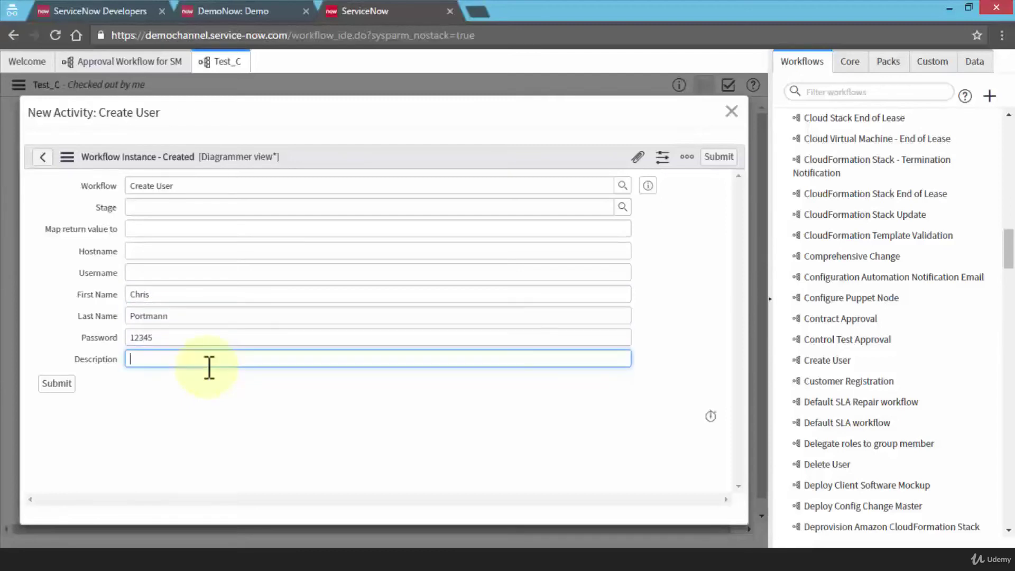
{"action": "type", "text": "Test"}
{"action": "left_click", "coordinate": [209, 274]}
{"action": "type", "text": "CP"}
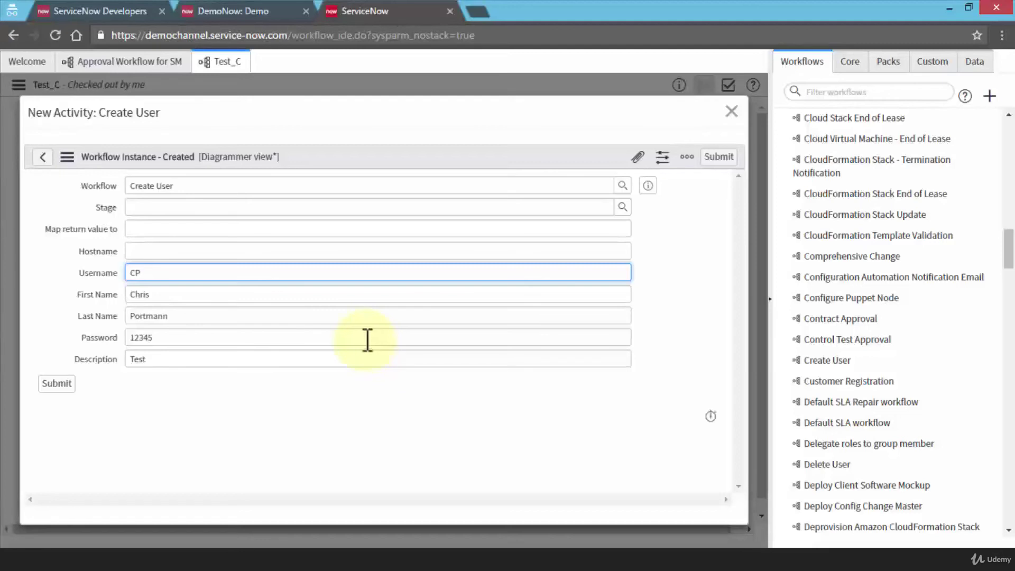
{"action": "left_click", "coordinate": [721, 156]}
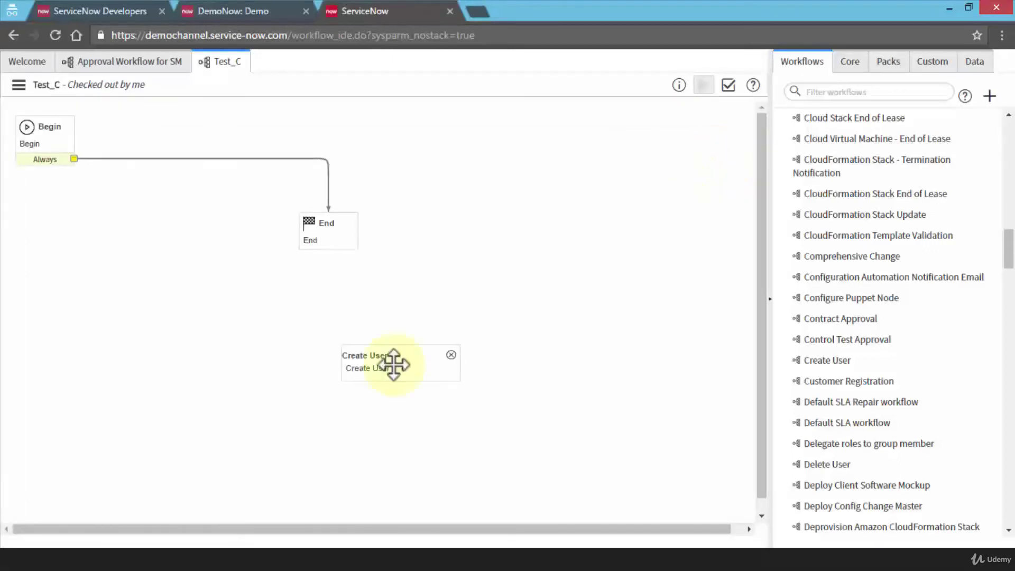
Wire Begin's Always exit into Create User, move it to the top, and link its Always exit to End.
{"action": "left_click_drag", "start_coordinate": [224, 333], "coordinate": [199, 301]}
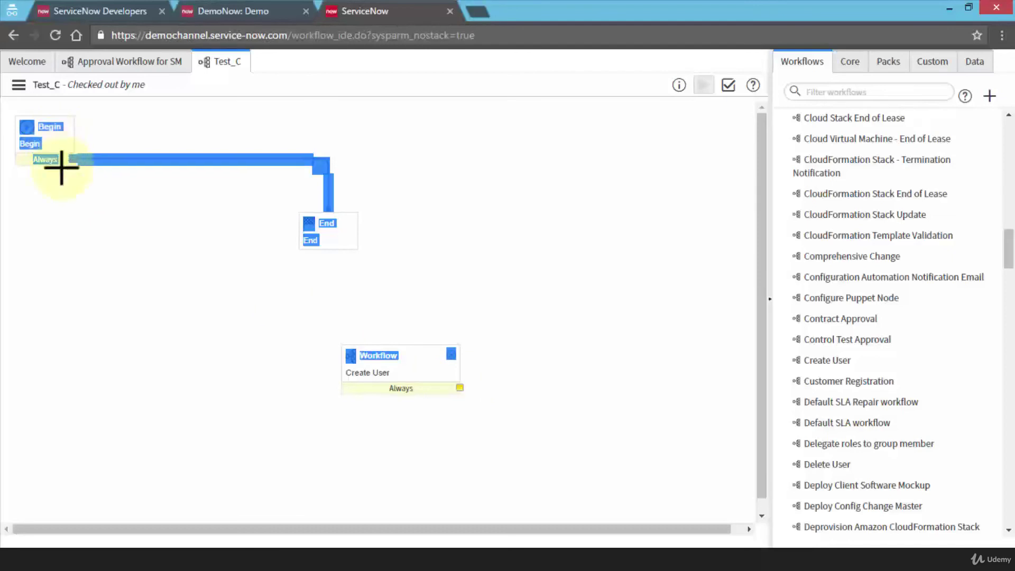
{"action": "left_click_drag", "start_coordinate": [460, 387], "coordinate": [380, 369]}
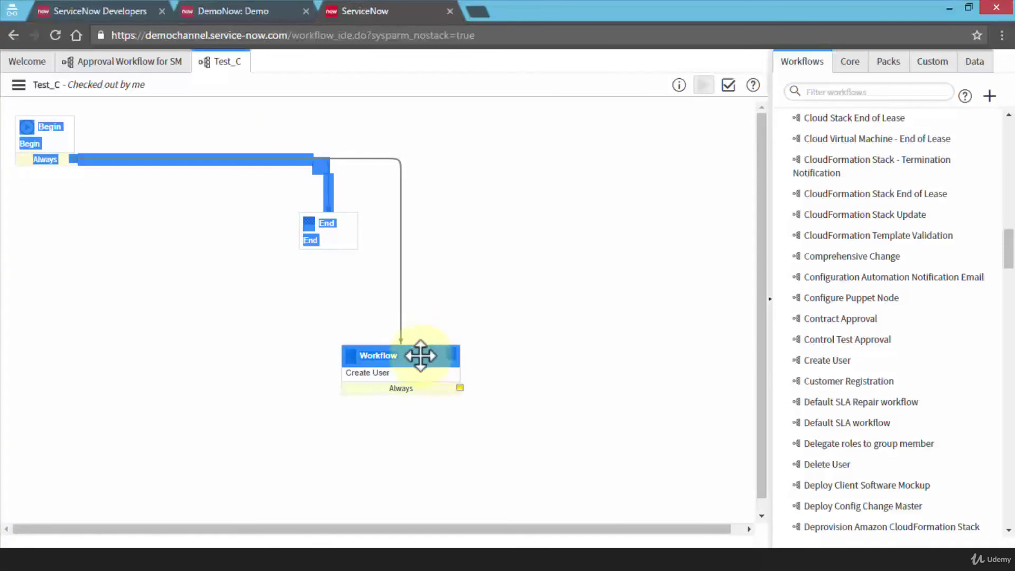
{"action": "left_click_drag", "start_coordinate": [420, 355], "coordinate": [517, 116]}
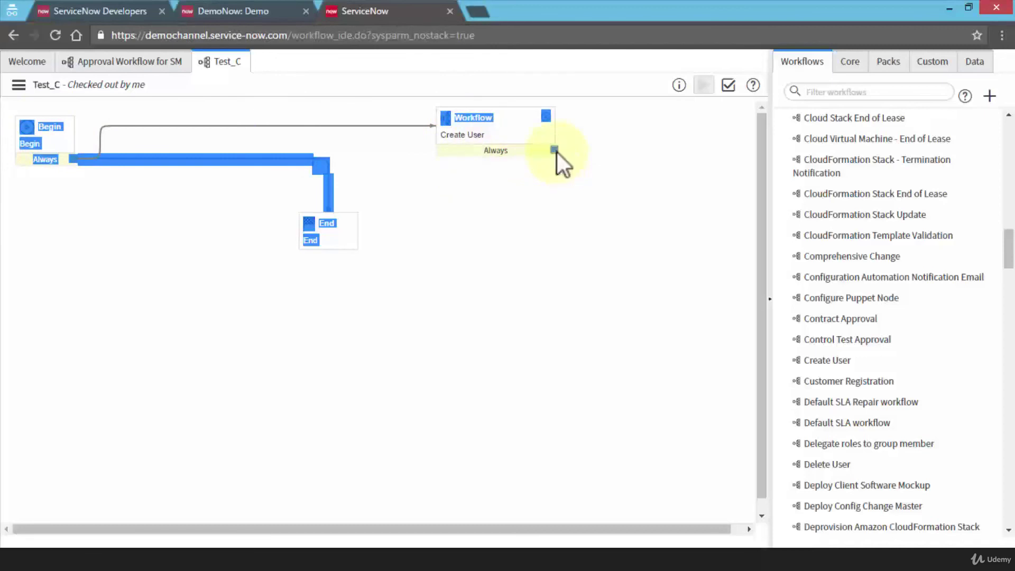
{"action": "left_click_drag", "start_coordinate": [530, 196], "coordinate": [342, 242]}
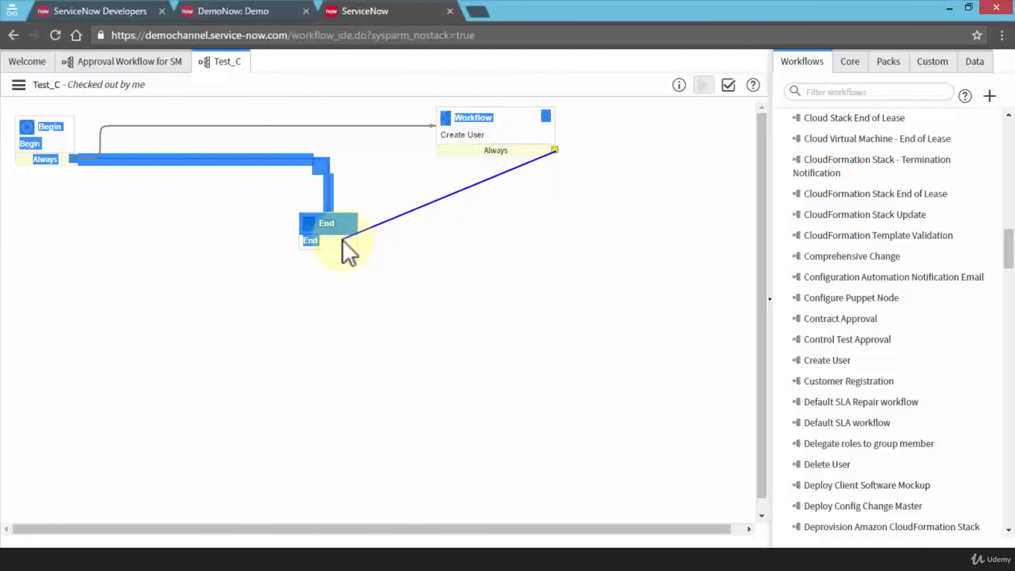
{"action": "left_click_drag", "start_coordinate": [425, 255], "coordinate": [425, 255]}
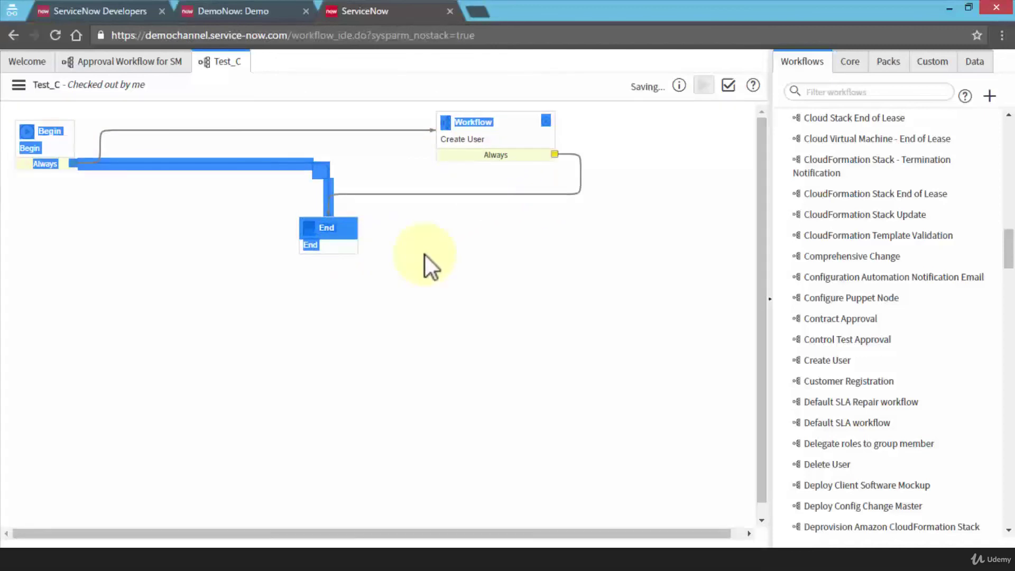
{"action": "left_click", "coordinate": [197, 160]}
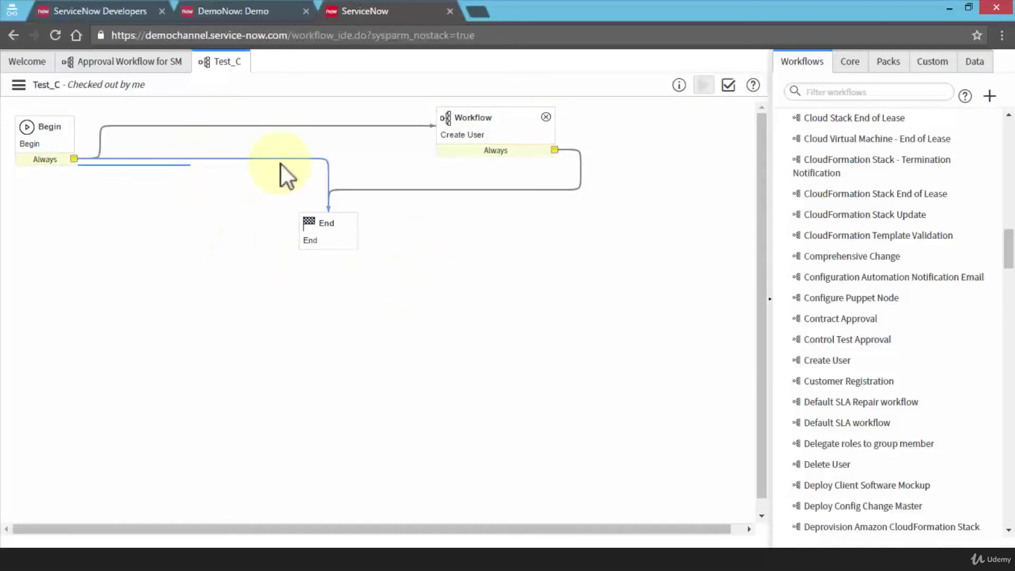
{"action": "left_click", "coordinate": [248, 168]}
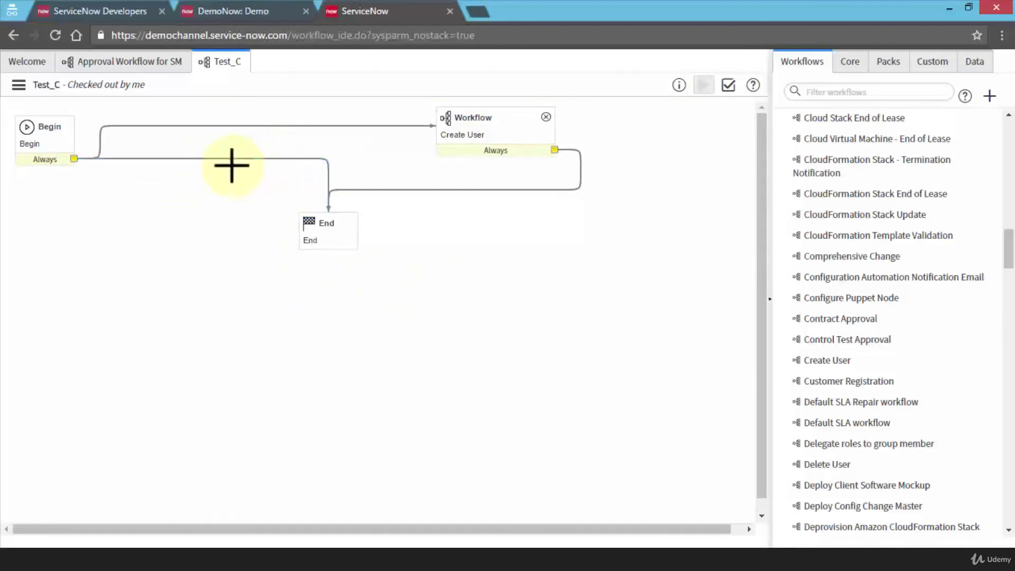